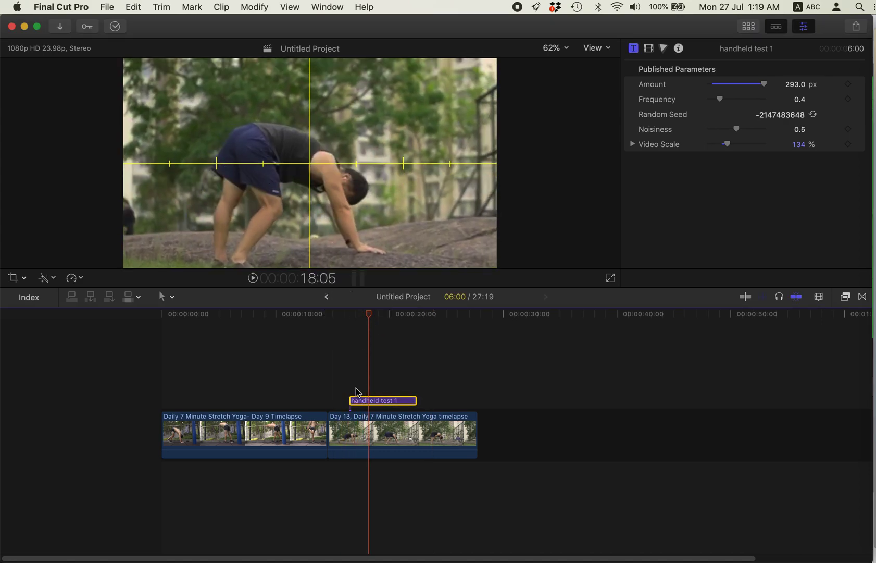
Step: Zoom the timeline in on the yoga clips with Cmd+=
{"action": "key", "text": "super+equal"}
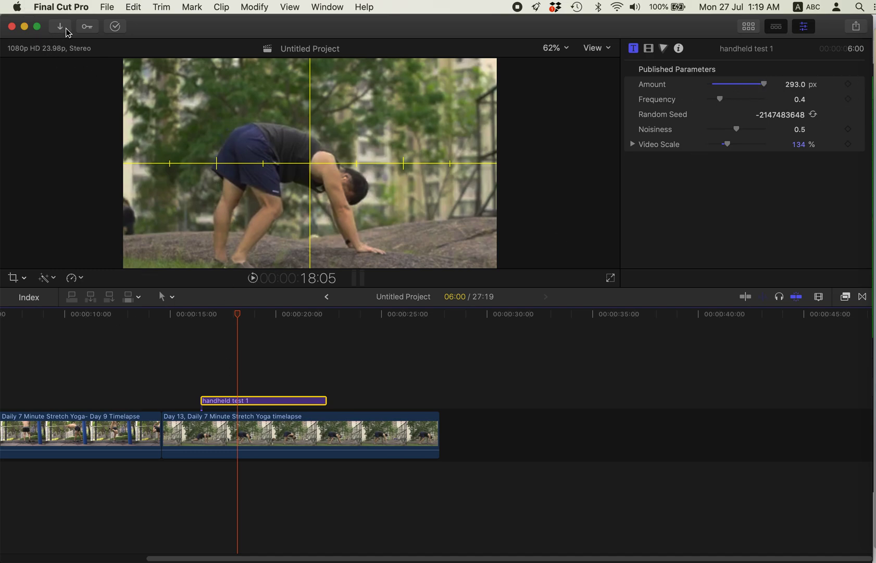
Step: Place a second 'handheld test 1' title from Installed Titles above the existing title
{"action": "key", "text": "alt+super+1"}
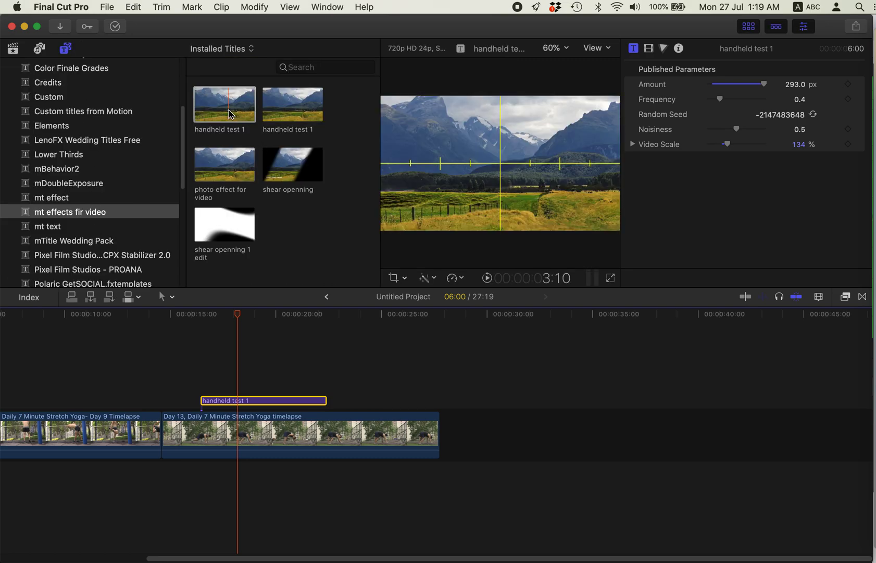
{"action": "left_click_drag", "start_coordinate": [220, 107], "coordinate": [220, 356]}
{"action": "key", "text": "alt+super+1"}
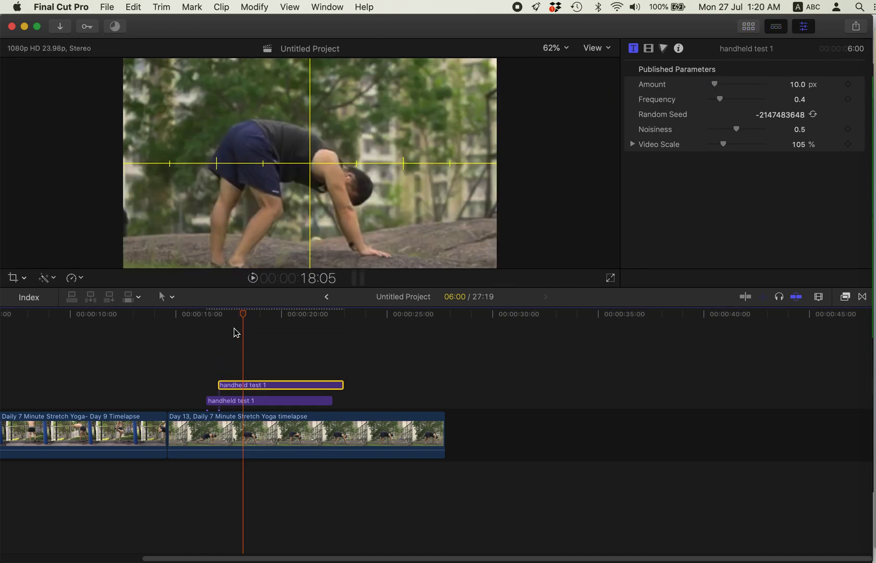
{"action": "left_click", "coordinate": [248, 386]}
Step: Option-drag a copy of the lower title onto a new lane and play back the shake
{"action": "key", "text": "space"}
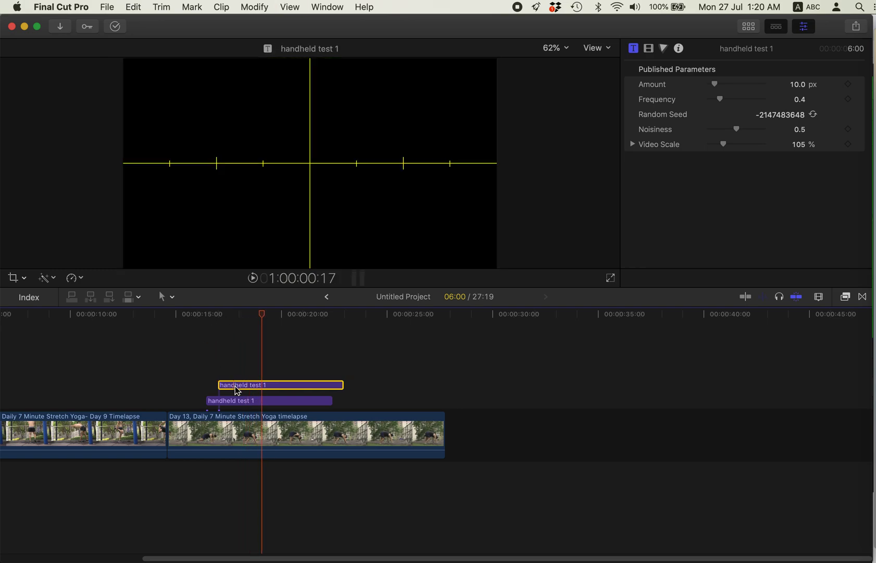
{"action": "left_click", "coordinate": [246, 405]}
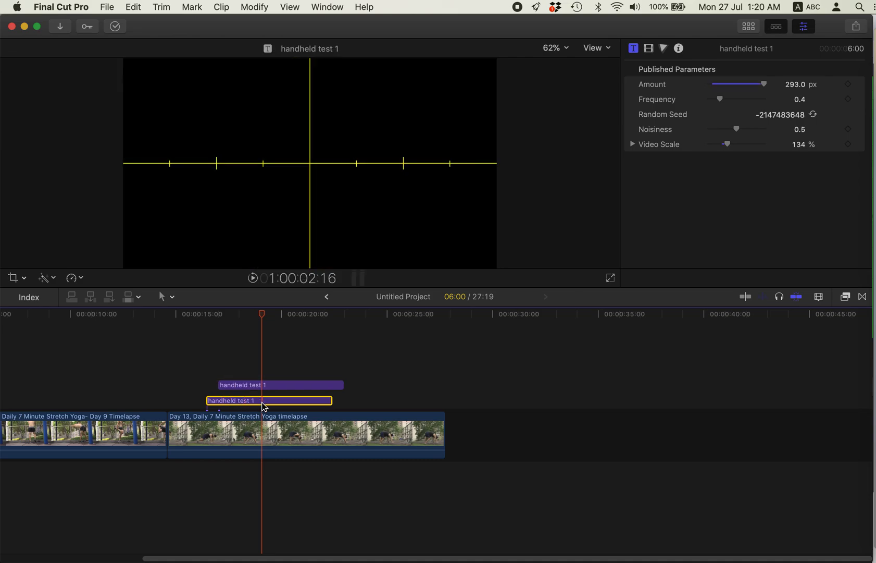
{"action": "left_click_drag", "start_coordinate": [248, 405], "coordinate": [280, 349]}
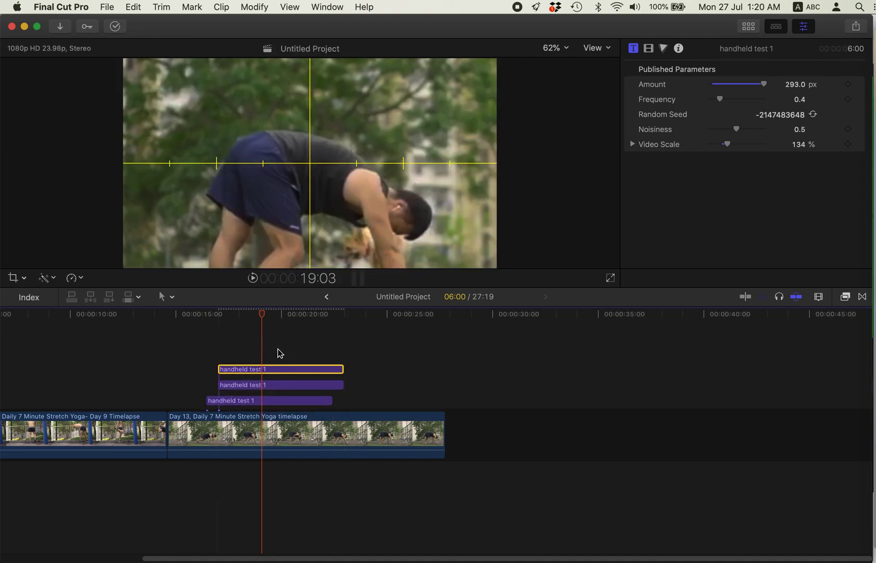
{"action": "left_click", "coordinate": [229, 322]}
{"action": "key", "text": "space"}
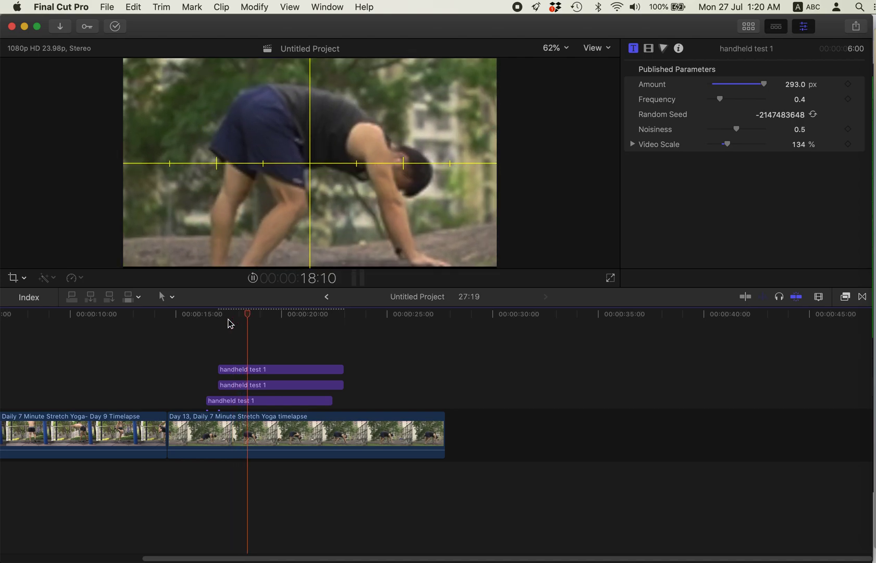
Step: Delete the top title copy and the remaining extra title, then stop playback
{"action": "left_click", "coordinate": [256, 371]}
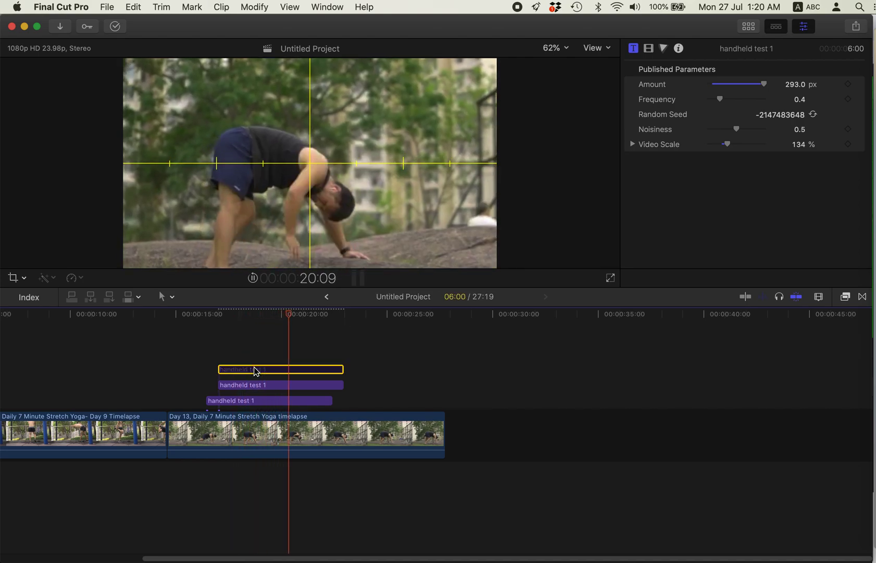
{"action": "key", "text": "Delete"}
{"action": "left_click", "coordinate": [264, 385]}
{"action": "key", "text": "Delete"}
{"action": "key", "text": "space"}
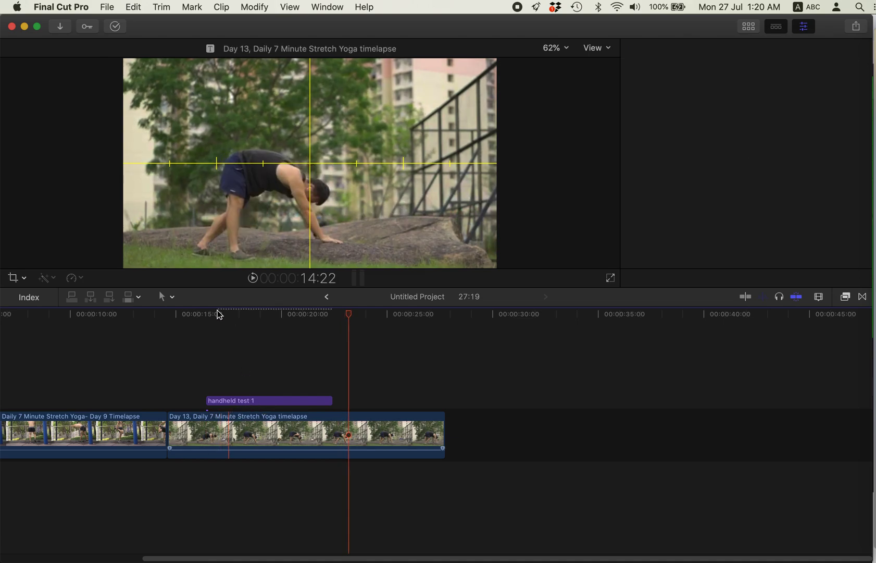
Step: Lower the shake Amount from 293 px to 40 px, previewing the weaker shake
{"action": "left_click", "coordinate": [208, 324]}
{"action": "key", "text": "space"}
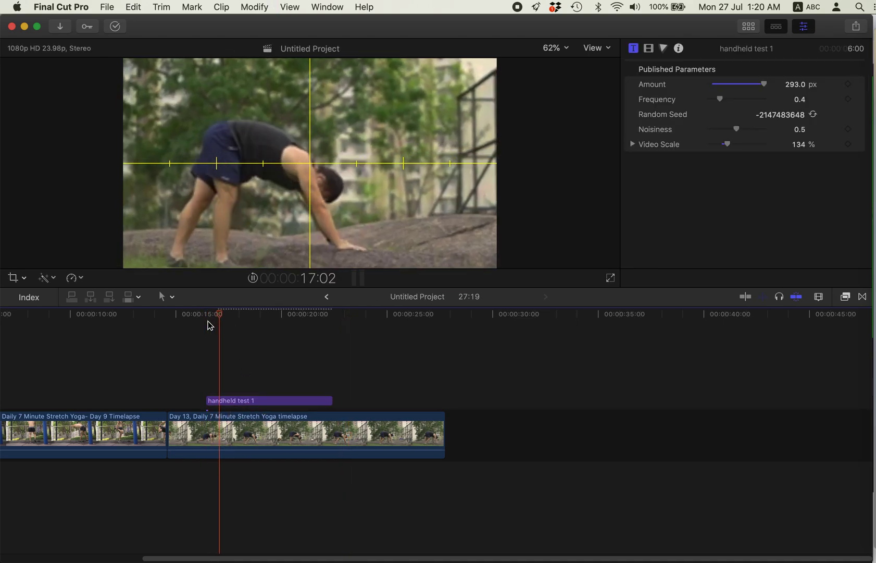
{"action": "key", "text": "space"}
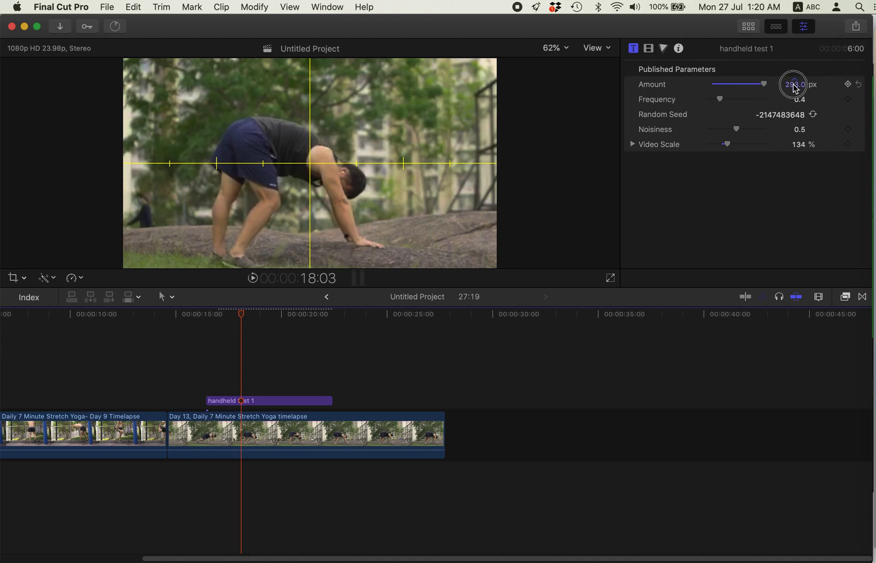
{"action": "left_click_drag", "start_coordinate": [794, 88], "coordinate": [796, 88]}
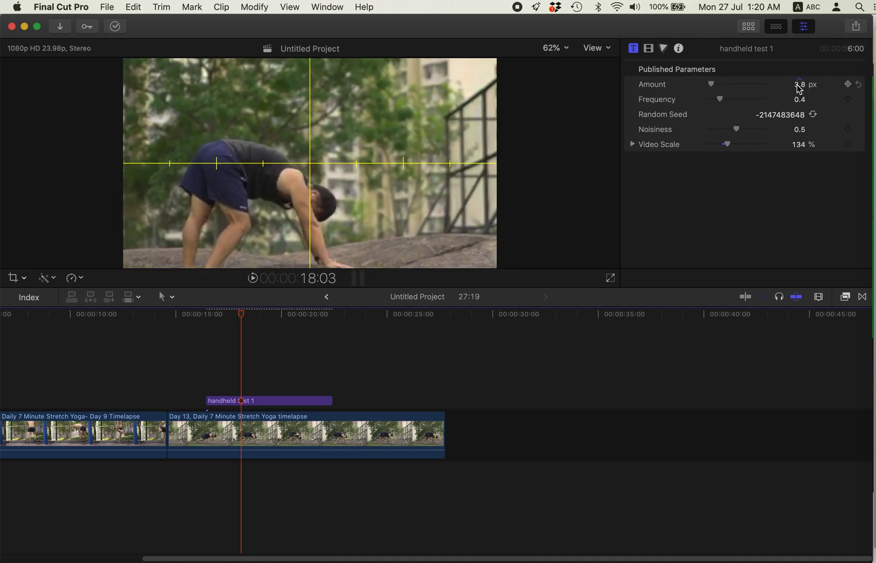
{"action": "key", "text": "space"}
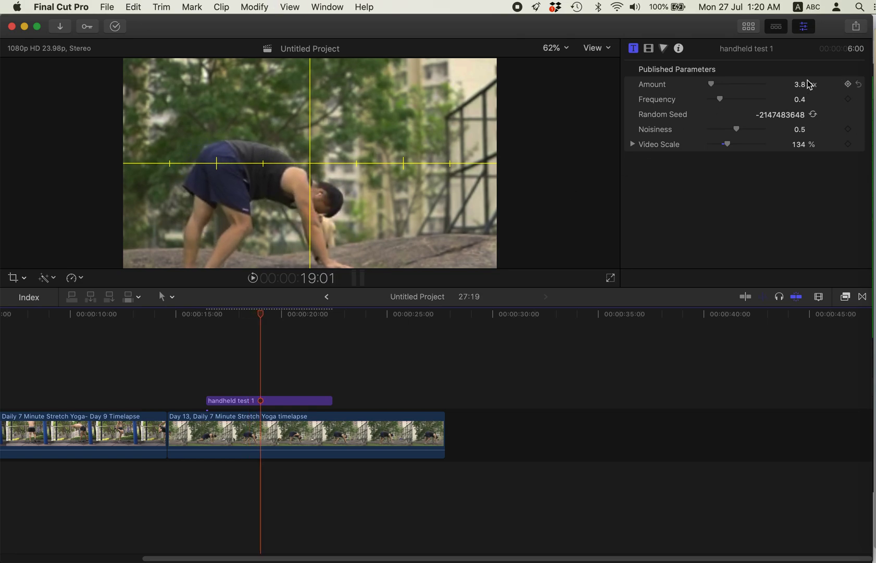
{"action": "left_click", "coordinate": [800, 86]}
{"action": "key", "text": "Return"}
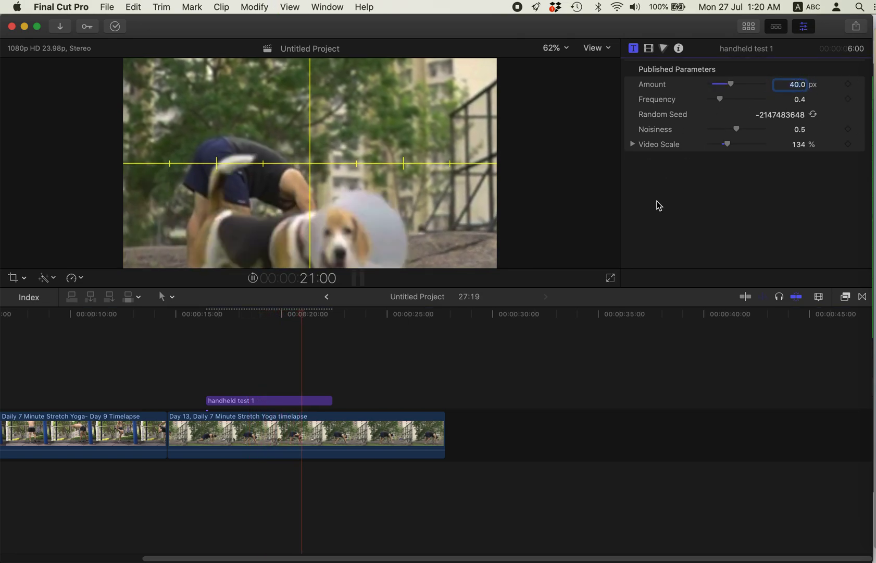
{"action": "key", "text": "space"}
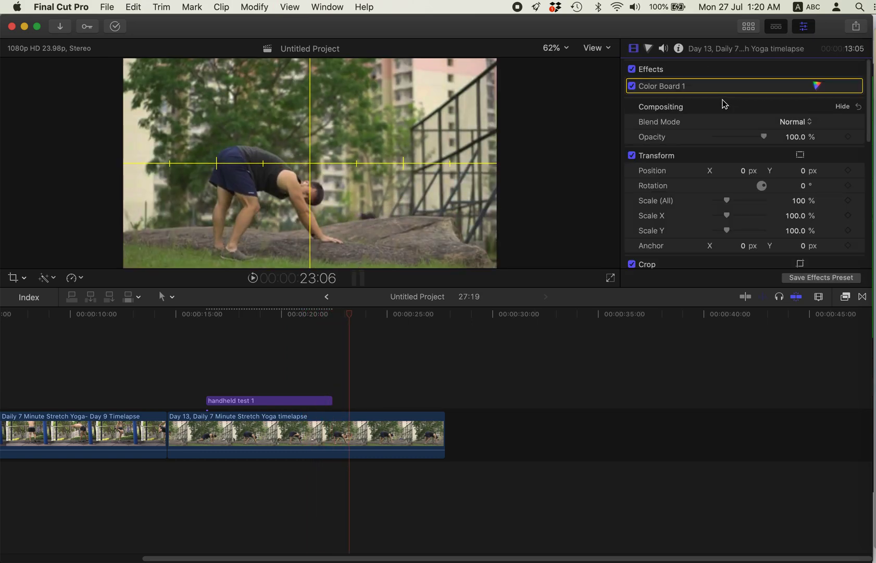
Step: Raise the title's shake Frequency to 51.4 and preview the faster shake
{"action": "left_click", "coordinate": [253, 402]}
{"action": "left_click", "coordinate": [249, 322]}
{"action": "left_click", "coordinate": [262, 400]}
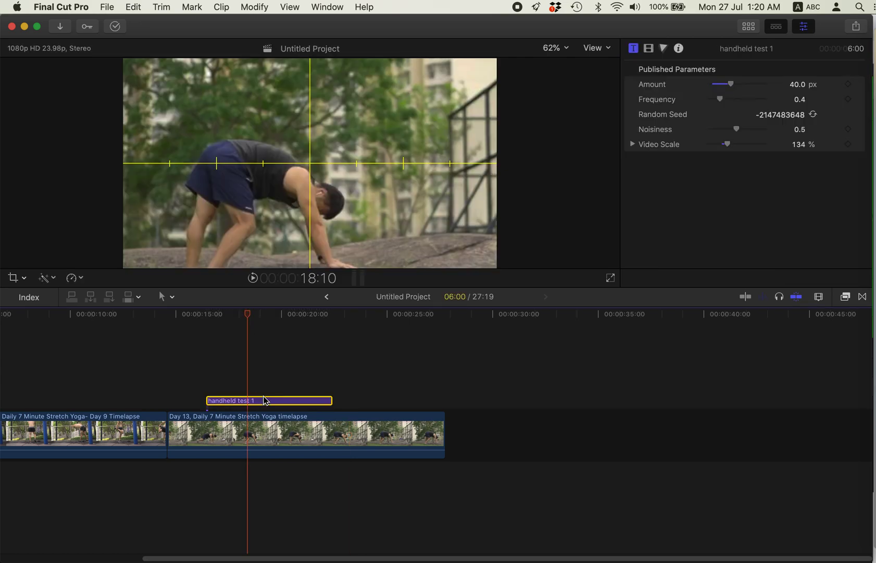
{"action": "left_click_drag", "start_coordinate": [793, 100], "coordinate": [818, 100]}
{"action": "key", "text": "/"}
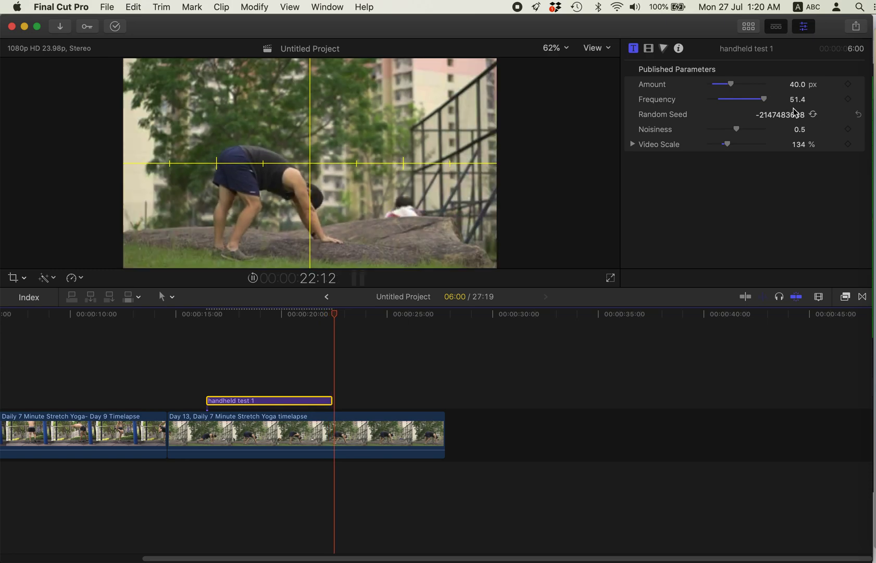
{"action": "left_click", "coordinate": [235, 323]}
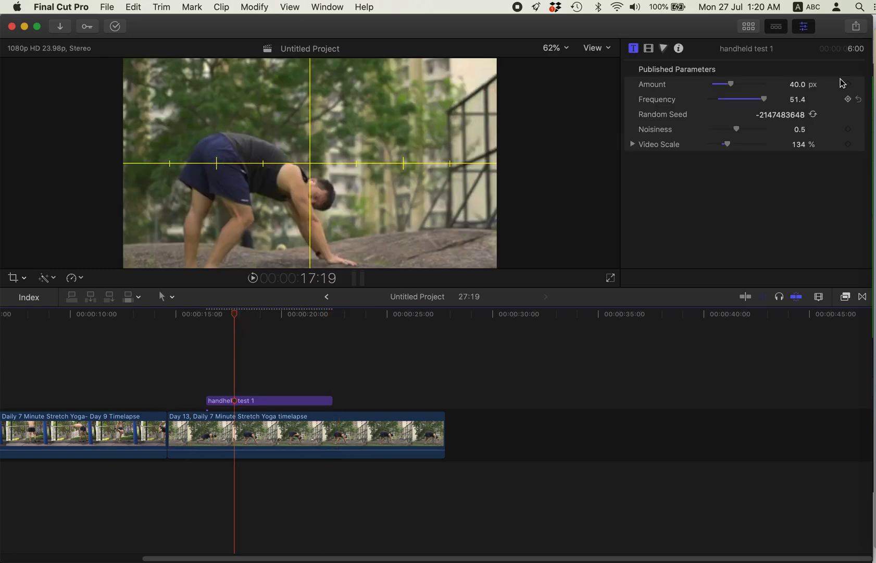
Step: Set the Frequency to 10, preview it, then settle on 1
{"action": "left_click", "coordinate": [799, 100]}
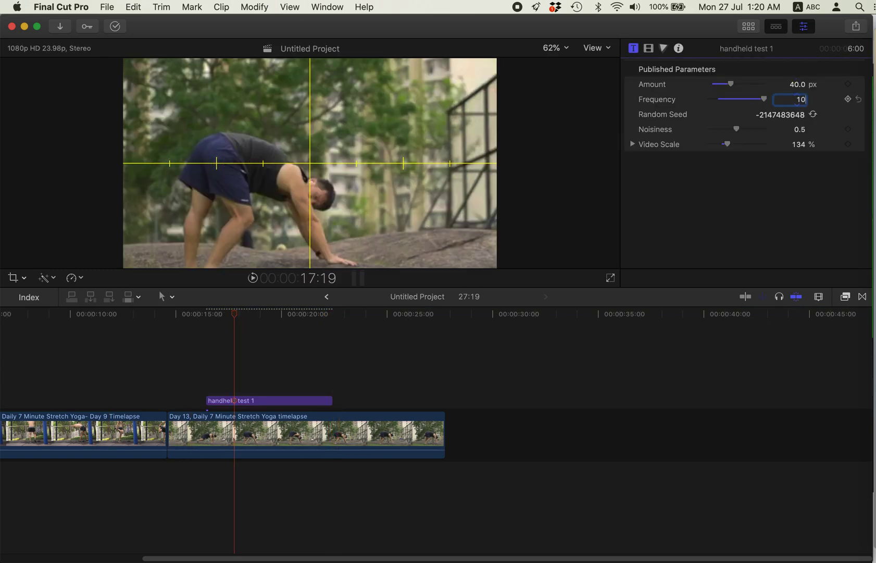
{"action": "key", "text": "Return"}
{"action": "key", "text": "space"}
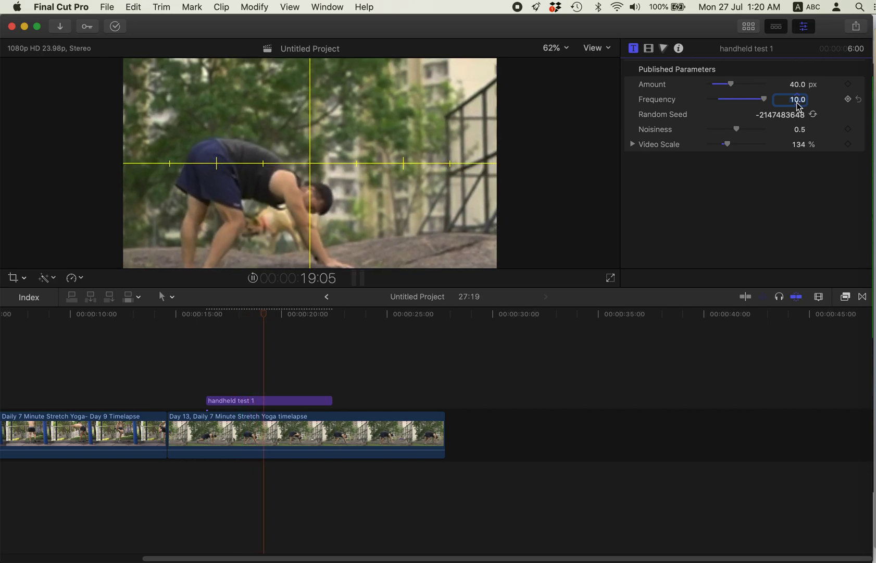
{"action": "left_click", "coordinate": [797, 100]}
{"action": "type", "text": "1"}
{"action": "key", "text": "Return"}
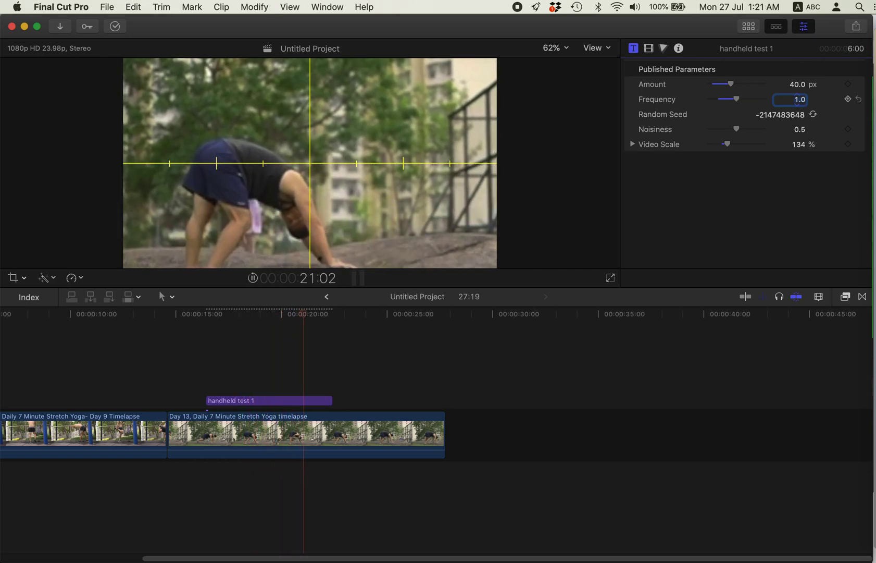
{"action": "key", "text": "space"}
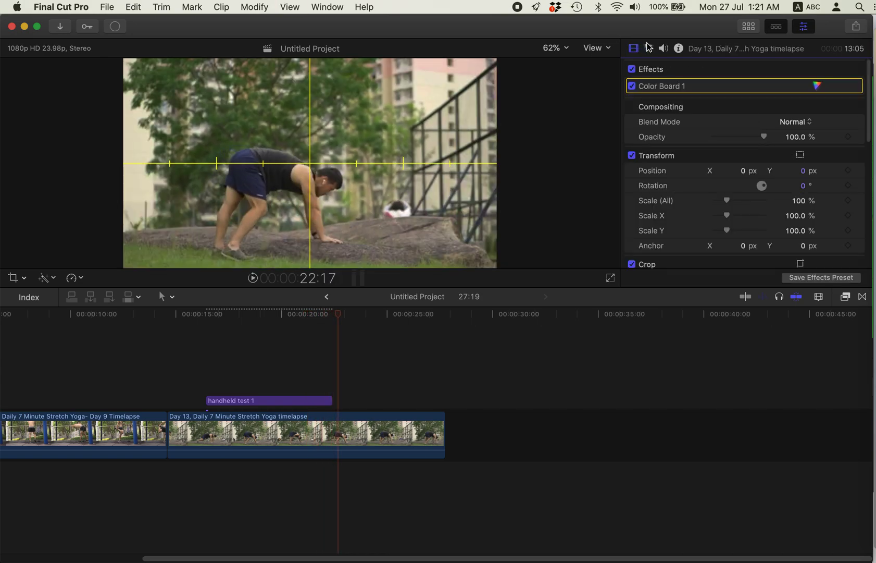
Step: Check the Color and Video inspector tabs and replay the selected 'handheld test 1' title
{"action": "left_click", "coordinate": [648, 49]}
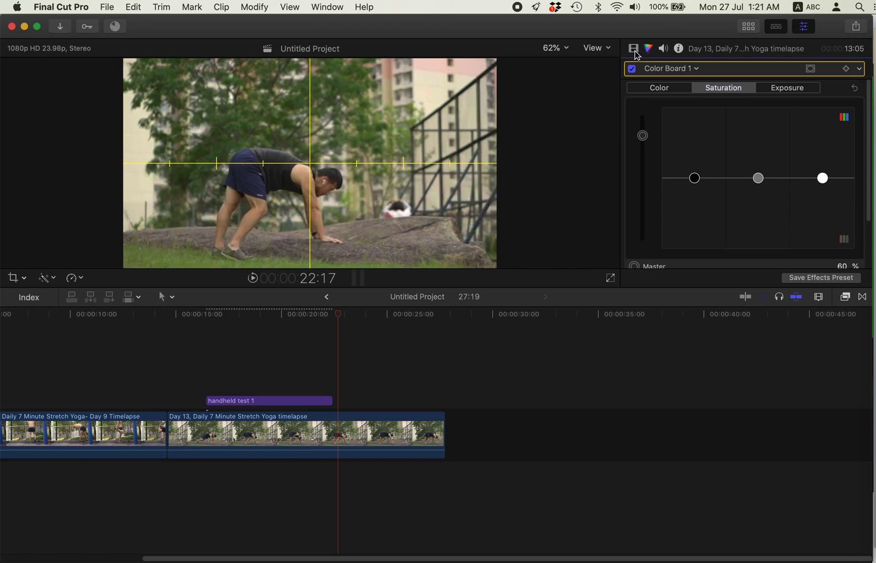
{"action": "left_click", "coordinate": [634, 49]}
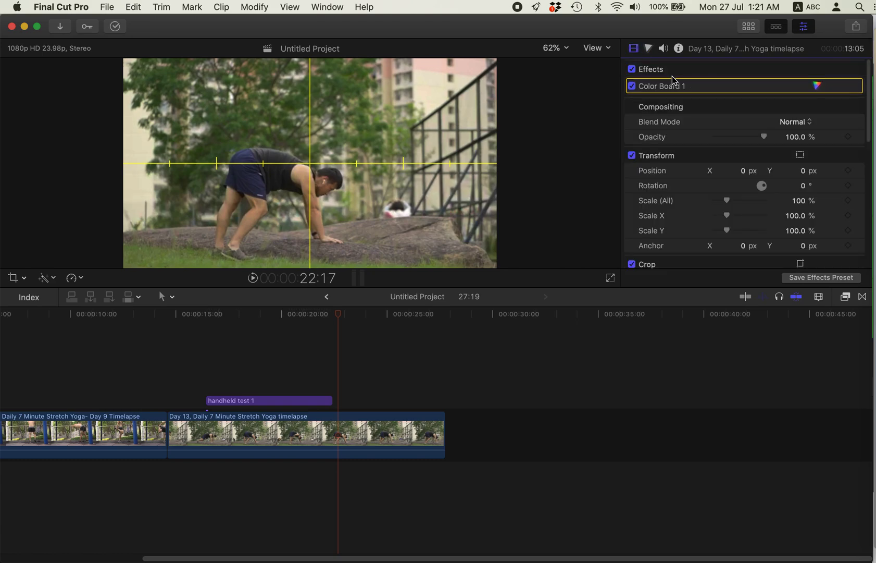
{"action": "left_click", "coordinate": [293, 400]}
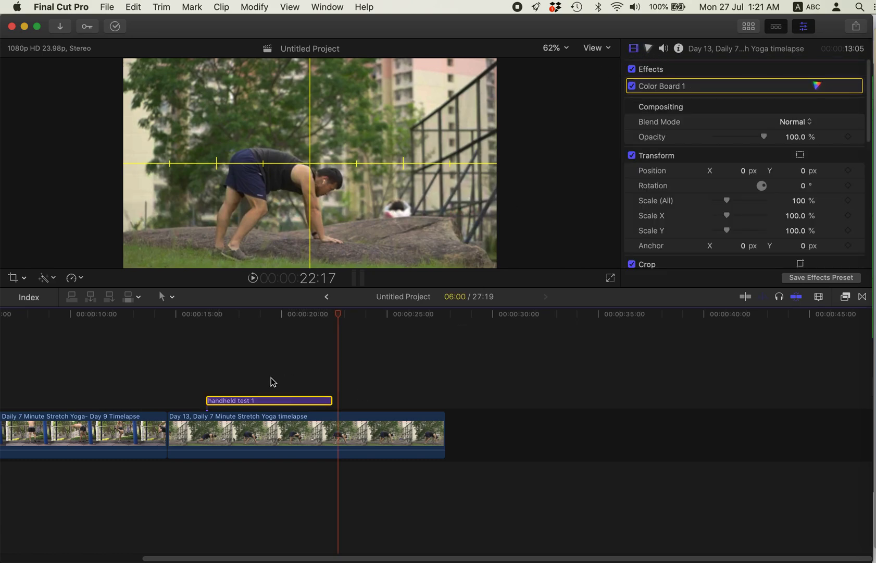
{"action": "left_click", "coordinate": [237, 322]}
{"action": "key", "text": "space"}
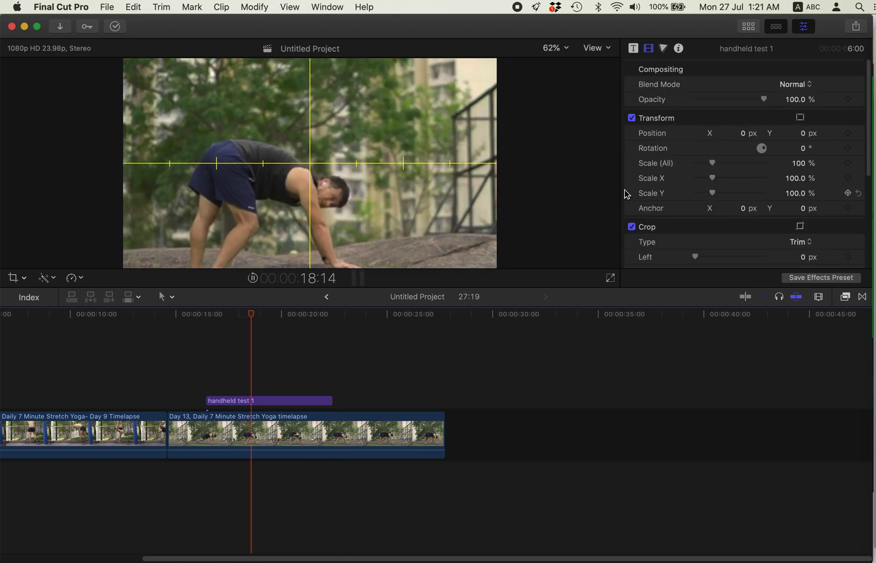
{"action": "key", "text": "space"}
{"action": "left_click", "coordinate": [276, 401]}
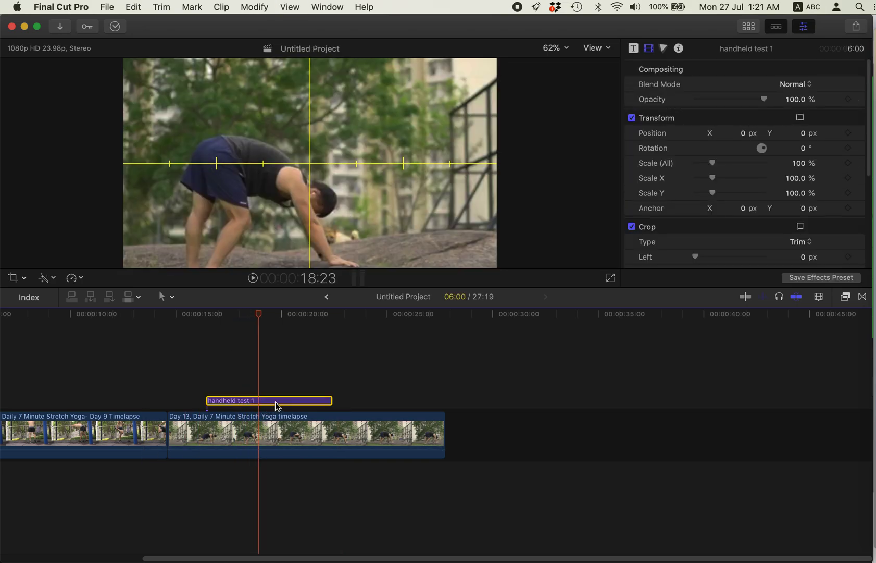
Step: Slow the shake Frequency to 0.4 and preview it
{"action": "left_click", "coordinate": [633, 49]}
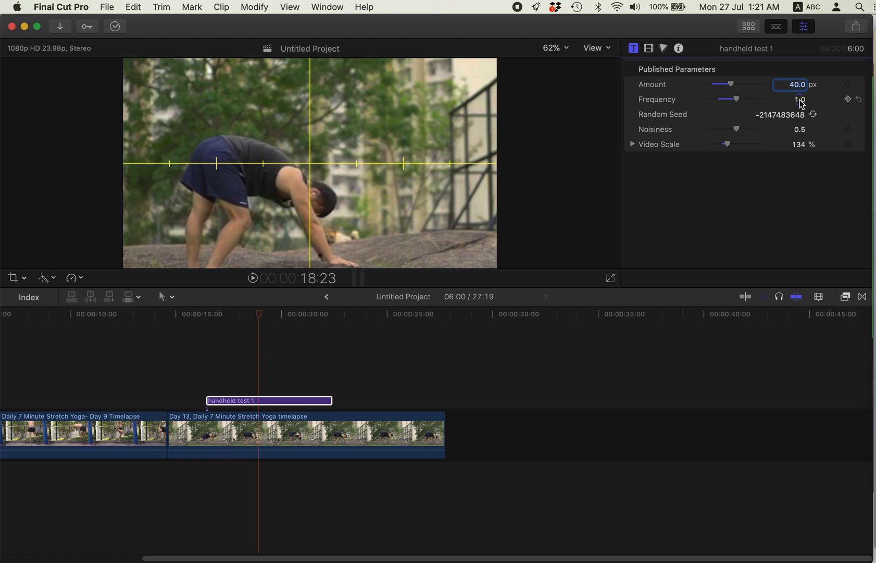
{"action": "left_click", "coordinate": [249, 321]}
{"action": "key", "text": "space"}
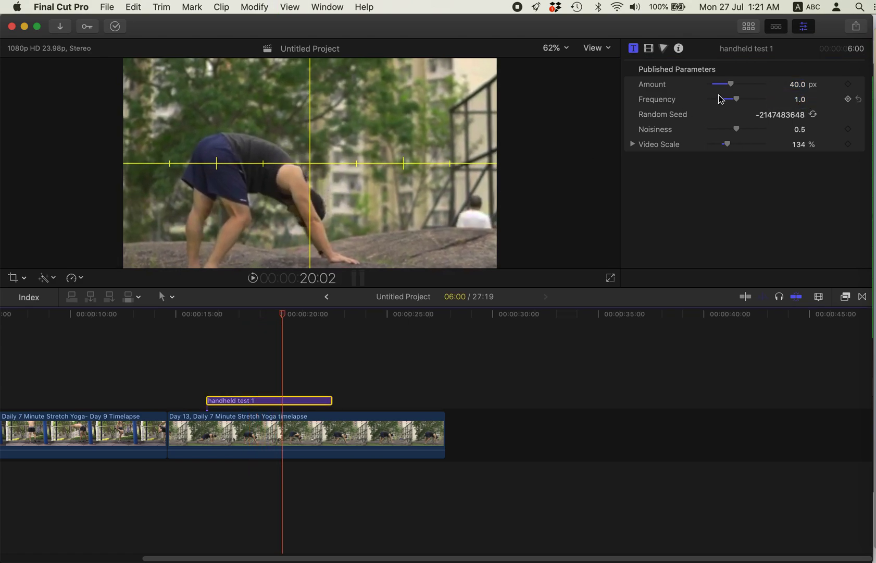
{"action": "left_click", "coordinate": [800, 100]}
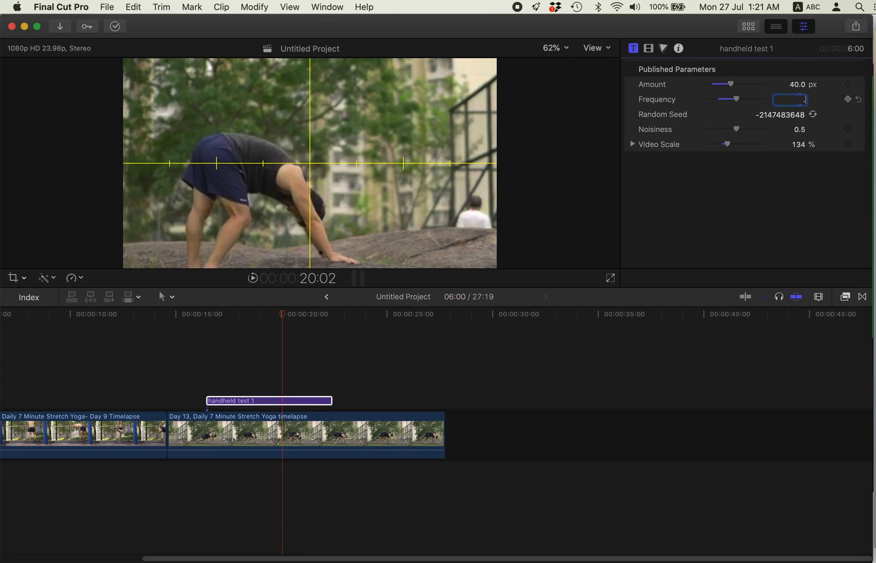
{"action": "key", "text": "Return"}
{"action": "key", "text": "space"}
{"action": "key", "text": "space"}
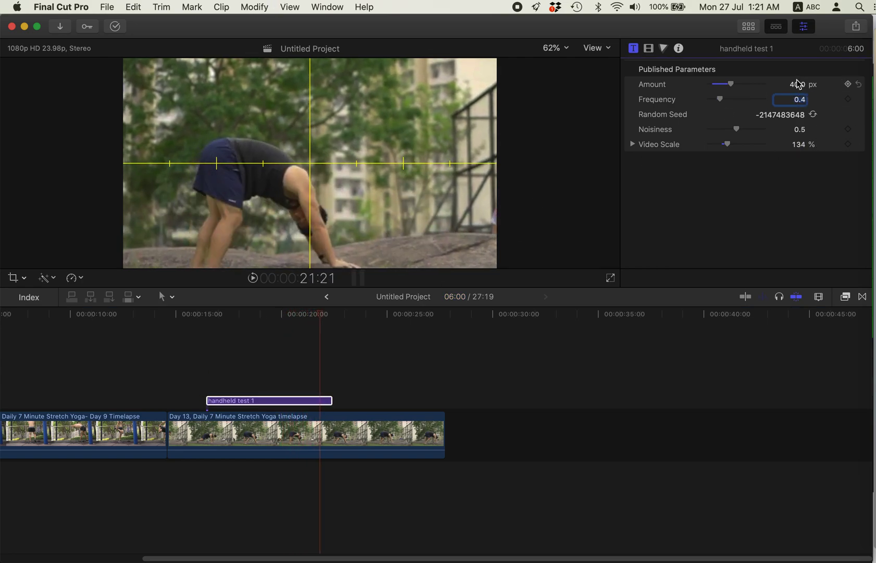
{"action": "left_click", "coordinate": [814, 119]}
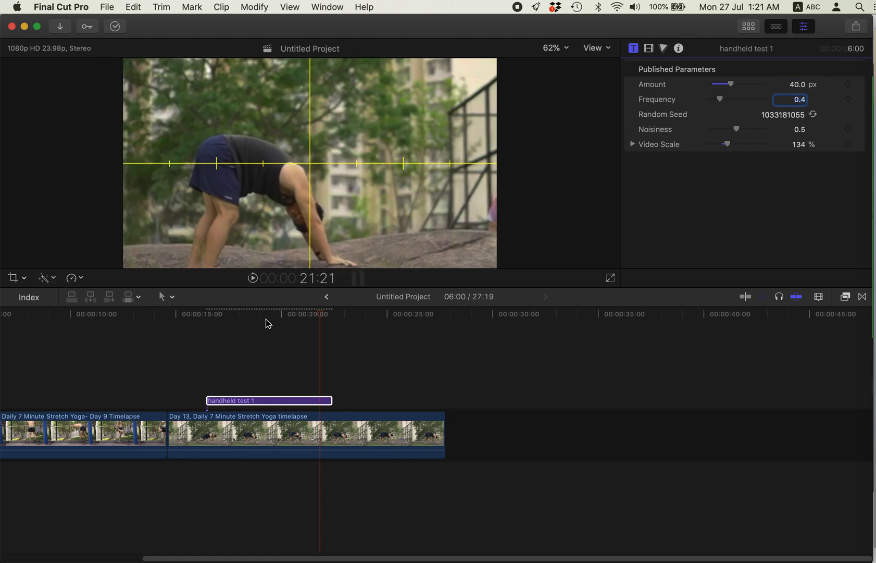
{"action": "left_click", "coordinate": [207, 317]}
{"action": "key", "text": "space"}
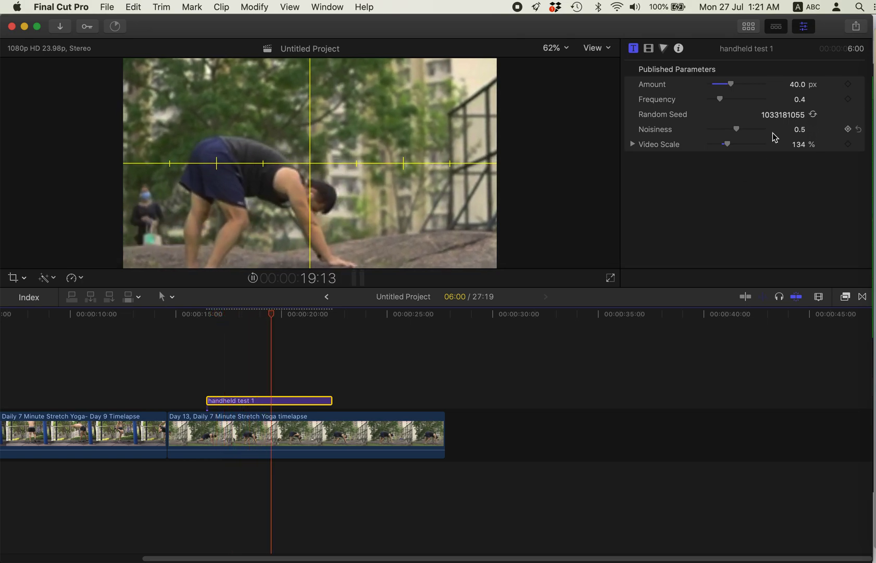
Step: Drag Noisiness from 0.5 up to 1.0, preview it, then undo back to 0.5
{"action": "key", "text": "space"}
{"action": "left_click_drag", "start_coordinate": [737, 129], "coordinate": [783, 133]}
{"action": "left_click", "coordinate": [210, 326]}
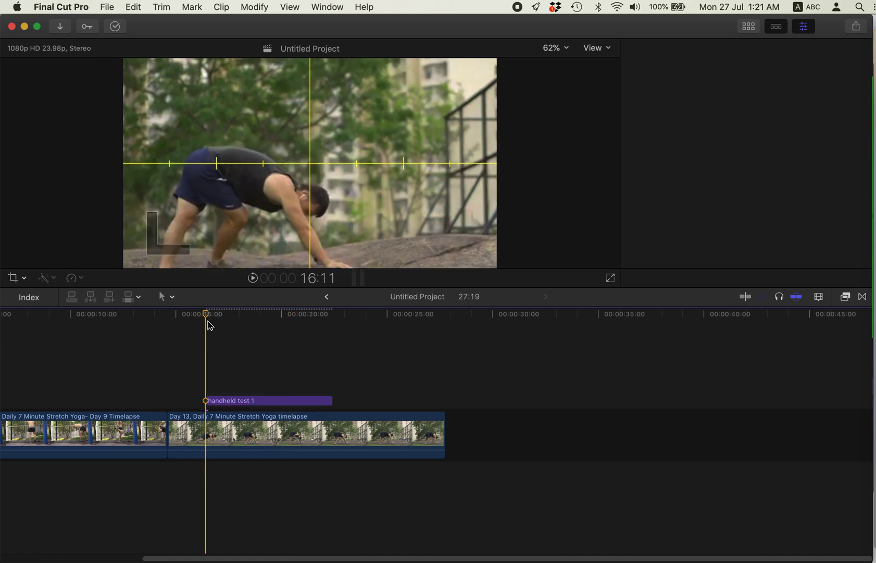
{"action": "key", "text": "space"}
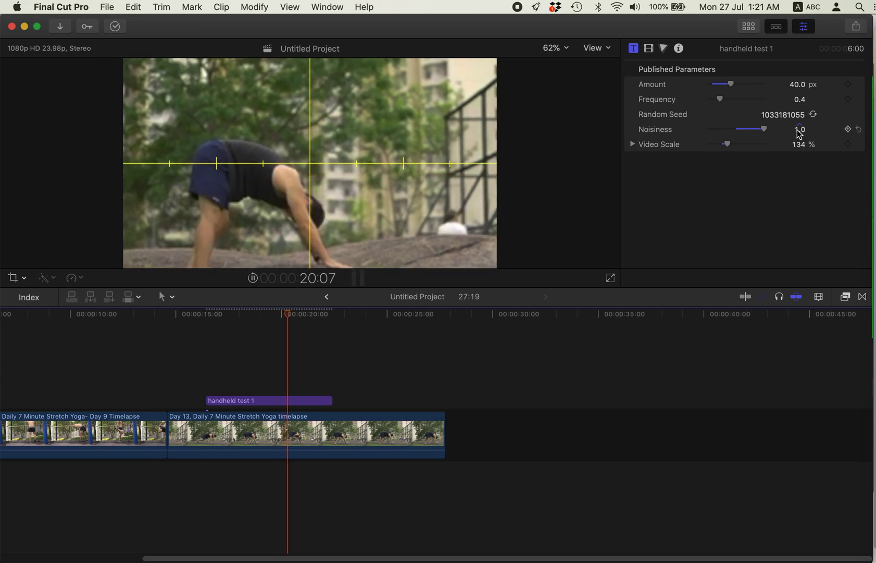
{"action": "key", "text": "super+z"}
{"action": "key", "text": "space"}
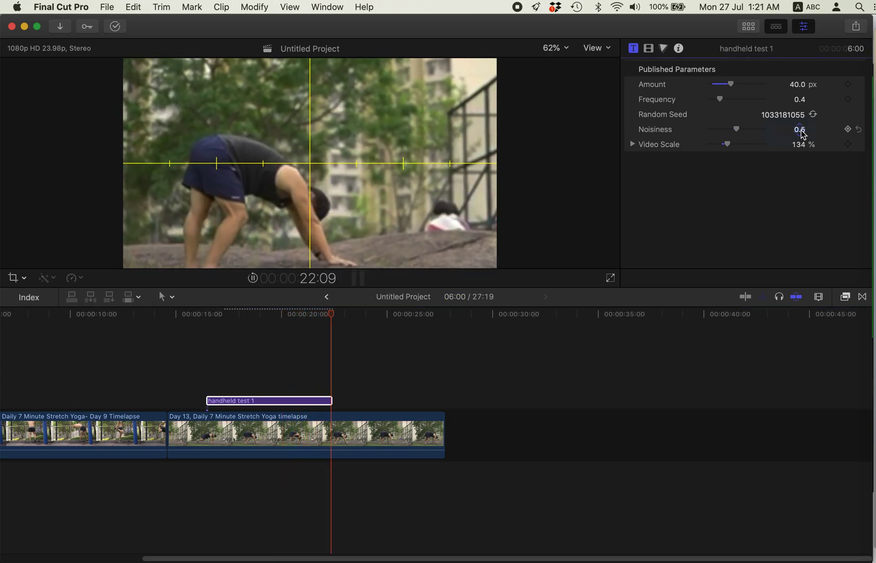
Step: Try typed Noisiness values of 1 and then 0.5, previewing each
{"action": "left_click", "coordinate": [800, 130]}
{"action": "type", "text": "1"}
{"action": "key", "text": "Return"}
{"action": "left_click", "coordinate": [347, 312]}
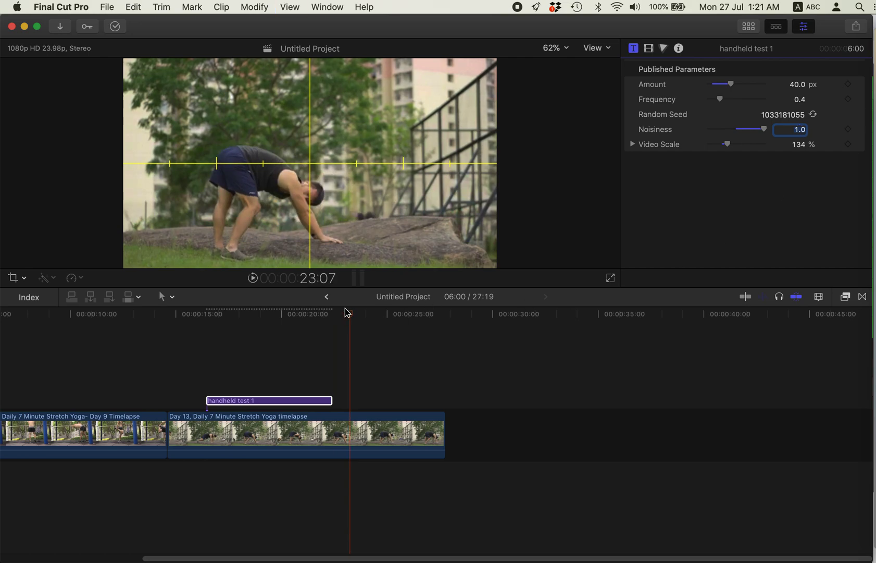
{"action": "left_click", "coordinate": [240, 323]}
{"action": "key", "text": "space"}
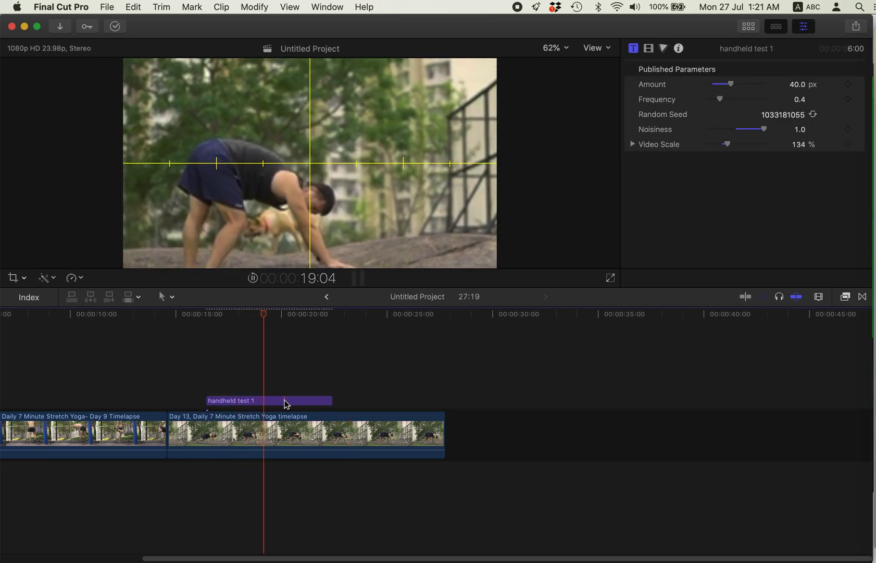
{"action": "left_click", "coordinate": [286, 403]}
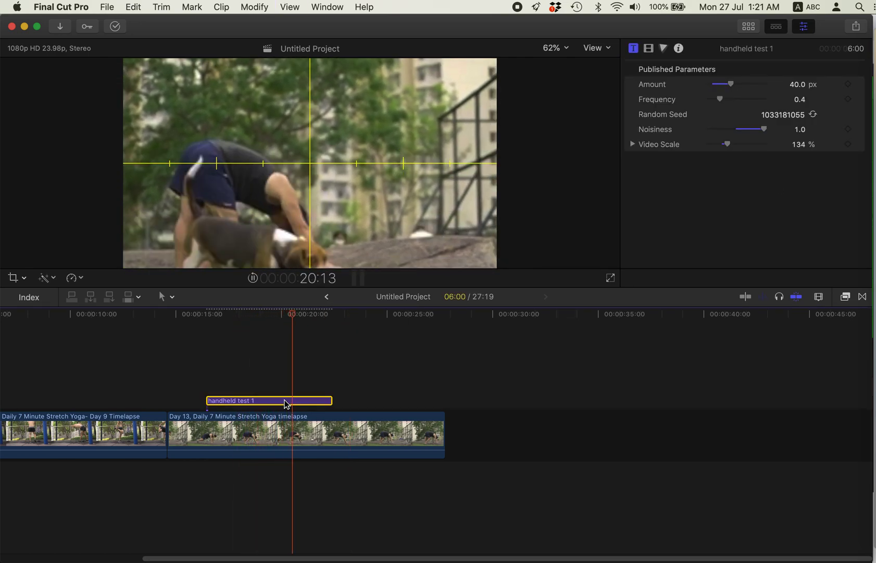
{"action": "left_click", "coordinate": [800, 130]}
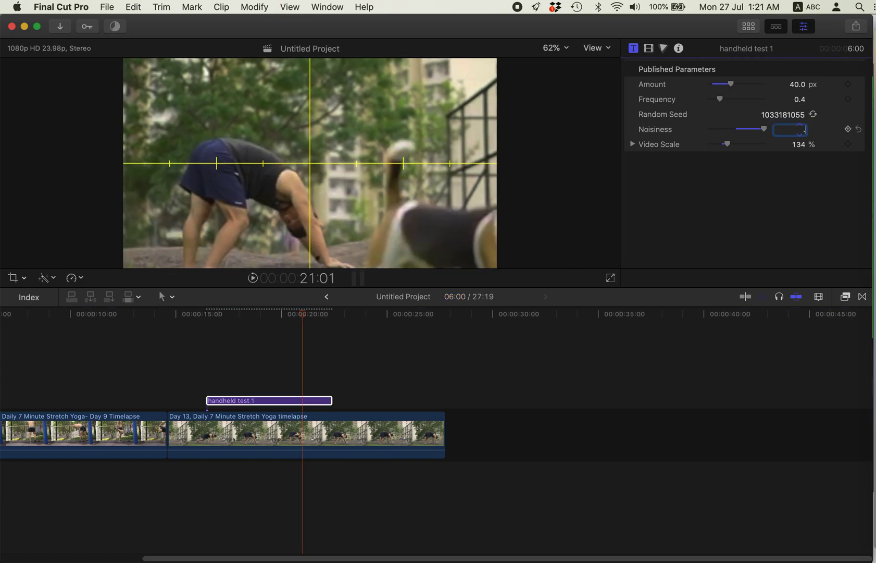
{"action": "type", "text": "0.5"}
{"action": "key", "text": "Return"}
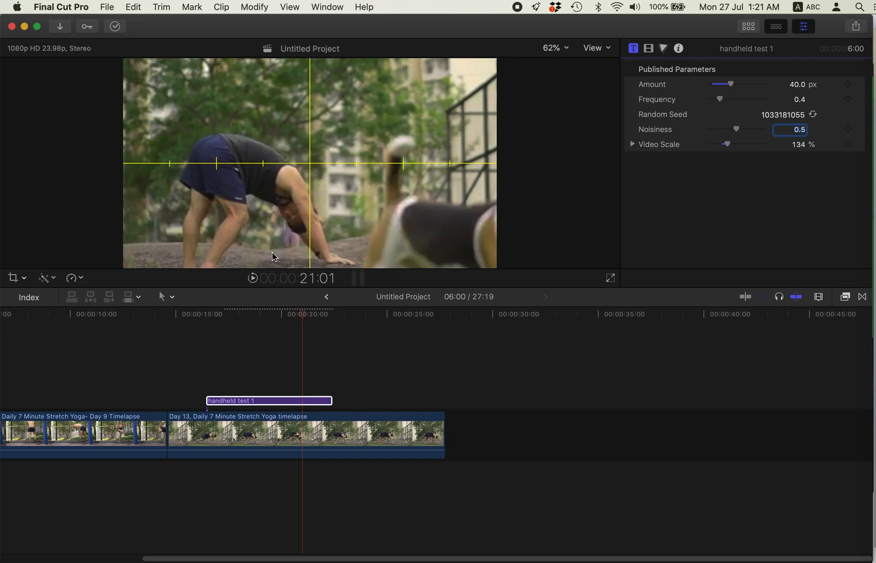
{"action": "left_click", "coordinate": [224, 317]}
{"action": "key", "text": "space"}
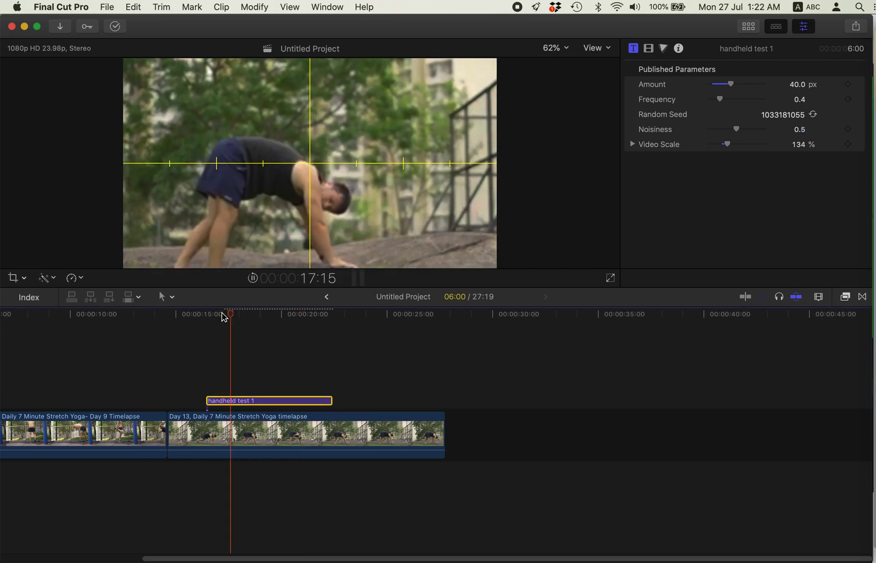
Step: Return Noisiness to 1.0 and compare it in playback
{"action": "left_click", "coordinate": [803, 134]}
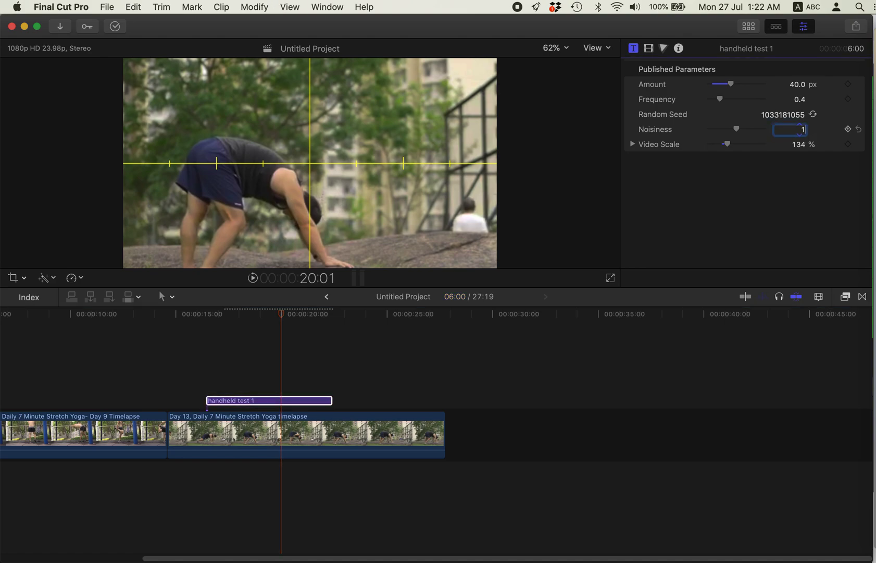
{"action": "type", "text": "1"}
{"action": "key", "text": "Return"}
{"action": "left_click", "coordinate": [245, 306]}
{"action": "key", "text": "space"}
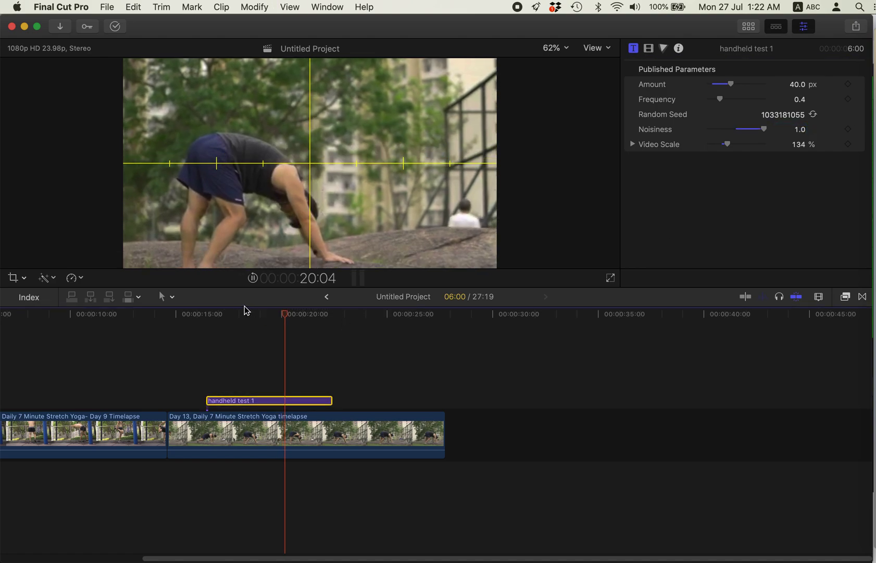
Step: Settle Noisiness at 0.7 and replay the shake to confirm
{"action": "left_click", "coordinate": [799, 133]}
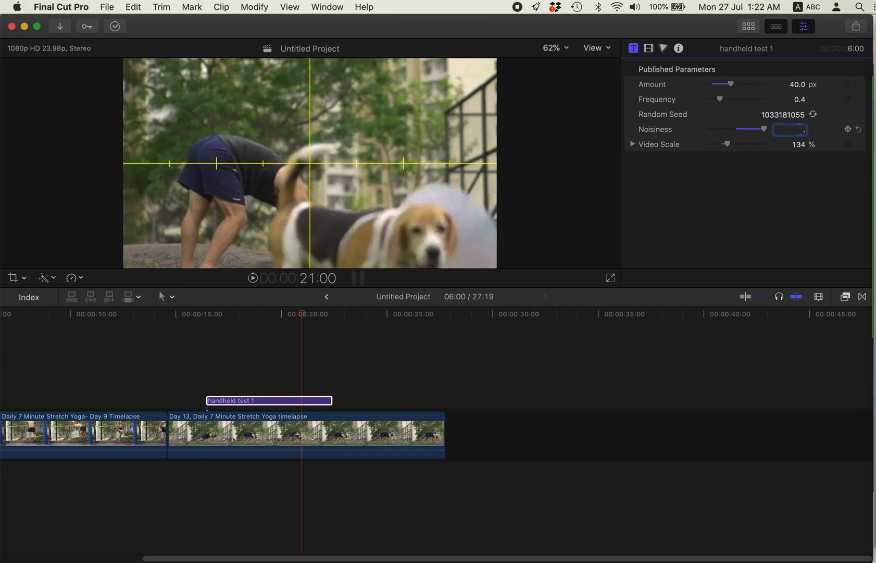
{"action": "type", "text": ".7"}
{"action": "key", "text": "Return"}
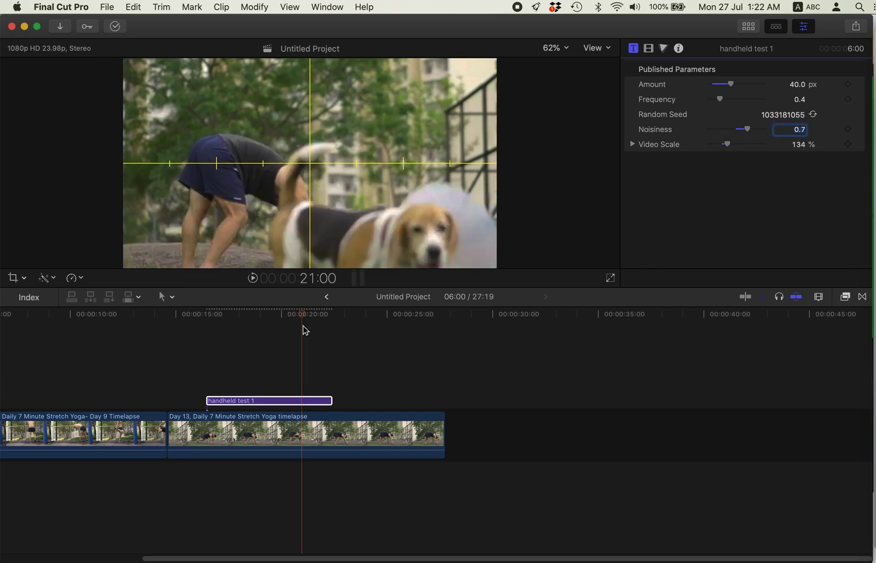
{"action": "left_click", "coordinate": [218, 331]}
{"action": "key", "text": "space"}
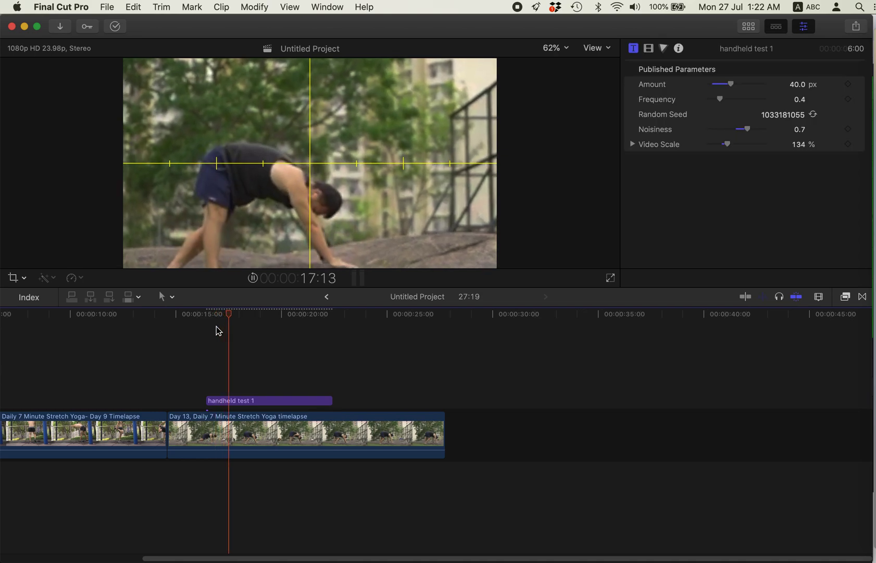
{"action": "left_click", "coordinate": [799, 131]}
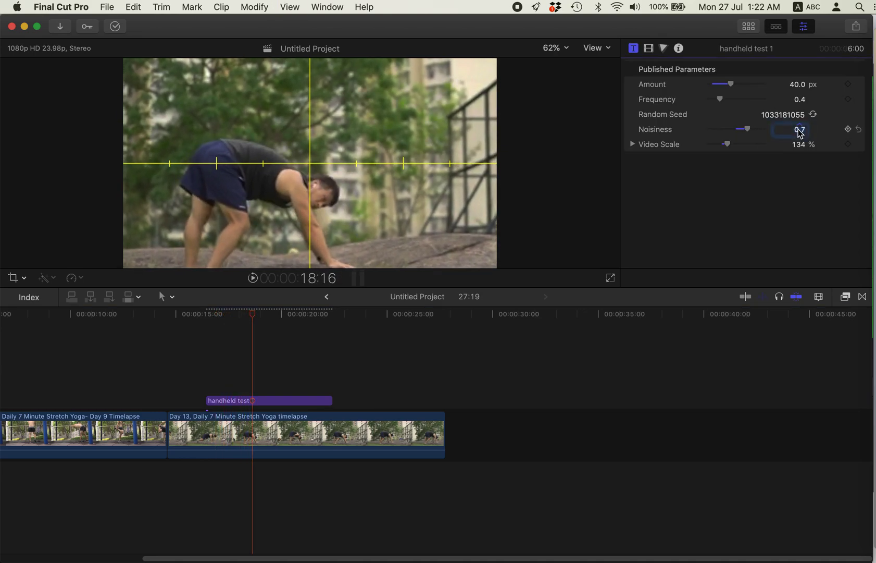
{"action": "left_click", "coordinate": [218, 326]}
{"action": "key", "text": "space"}
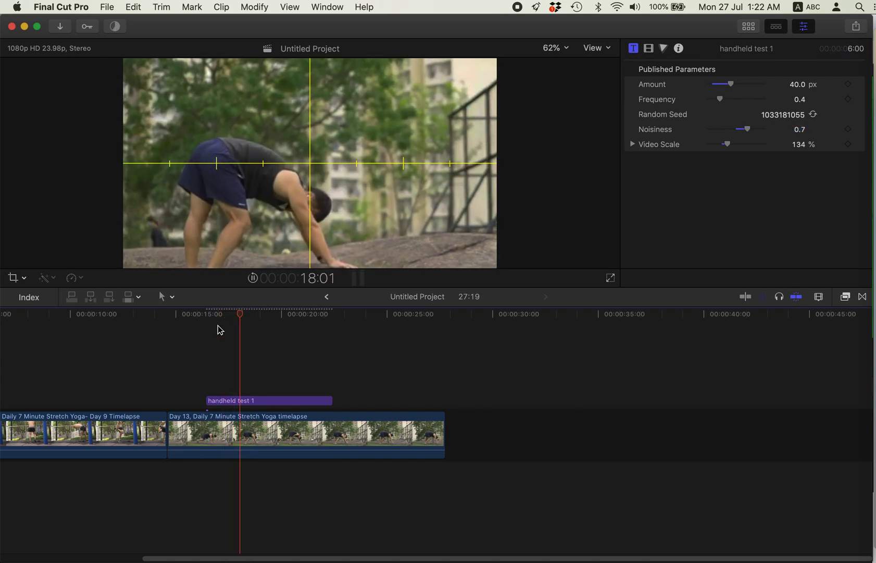
{"action": "key", "text": "space"}
Step: Drag Video Scale down, then back up to 105%, previewing the frame fill
{"action": "left_click_drag", "start_coordinate": [803, 145], "coordinate": [802, 174]}
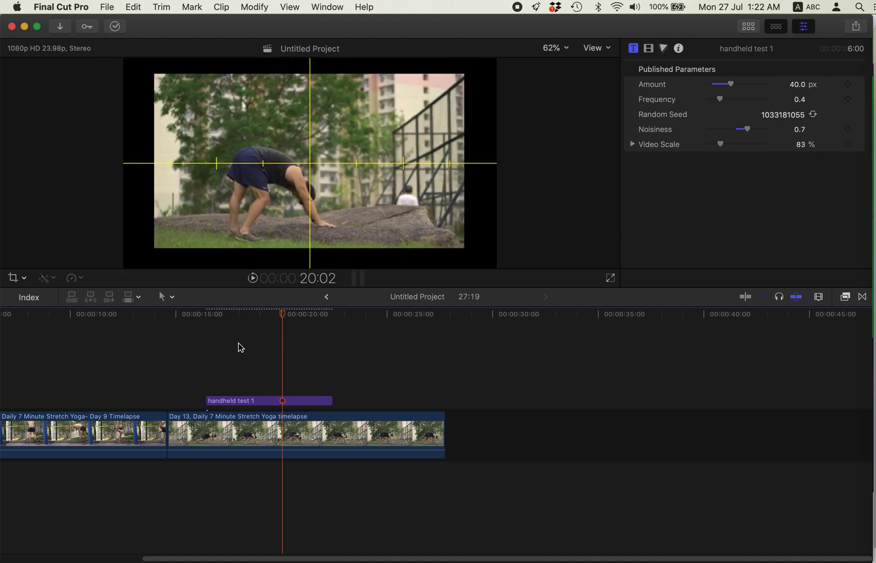
{"action": "left_click", "coordinate": [231, 325]}
{"action": "key", "text": "space"}
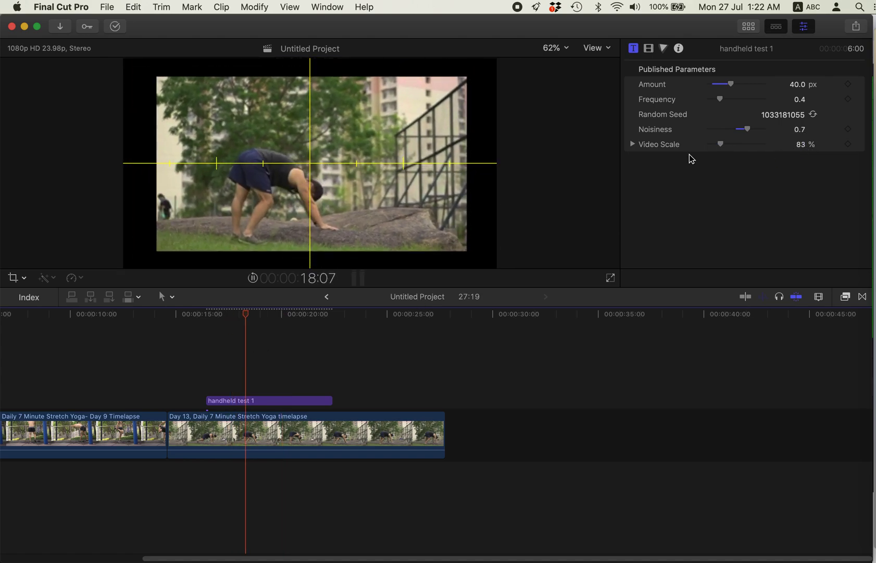
{"action": "mouse_move", "coordinate": [802, 145]}
{"action": "left_mouse_down"}
{"action": "mouse_move", "coordinate": [802, 134]}
{"action": "mouse_move", "coordinate": [799, 145]}
{"action": "left_mouse_up"}
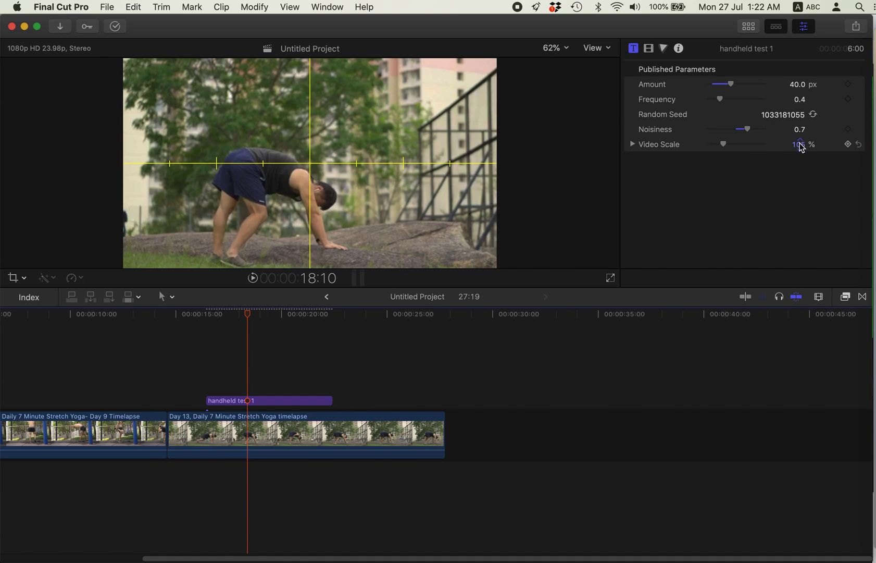
{"action": "key", "text": "space"}
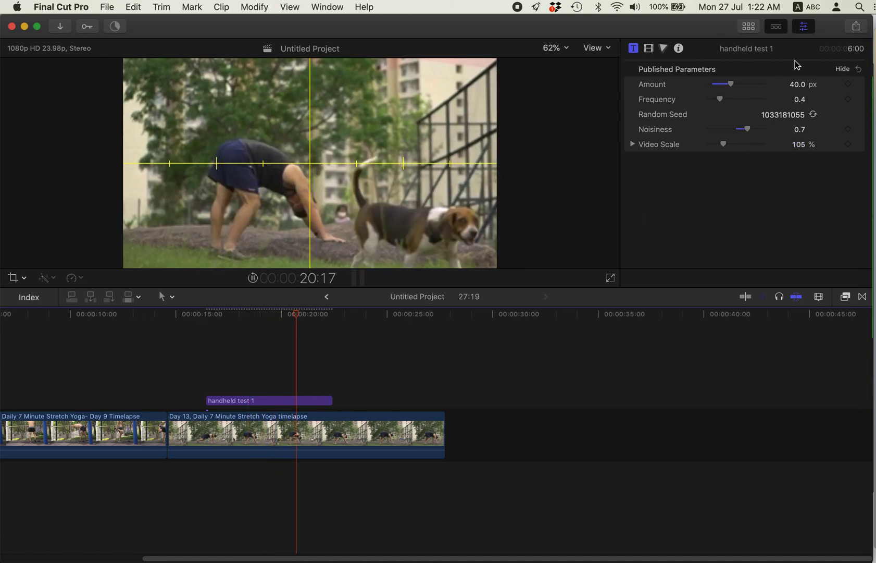
{"action": "key", "text": "space"}
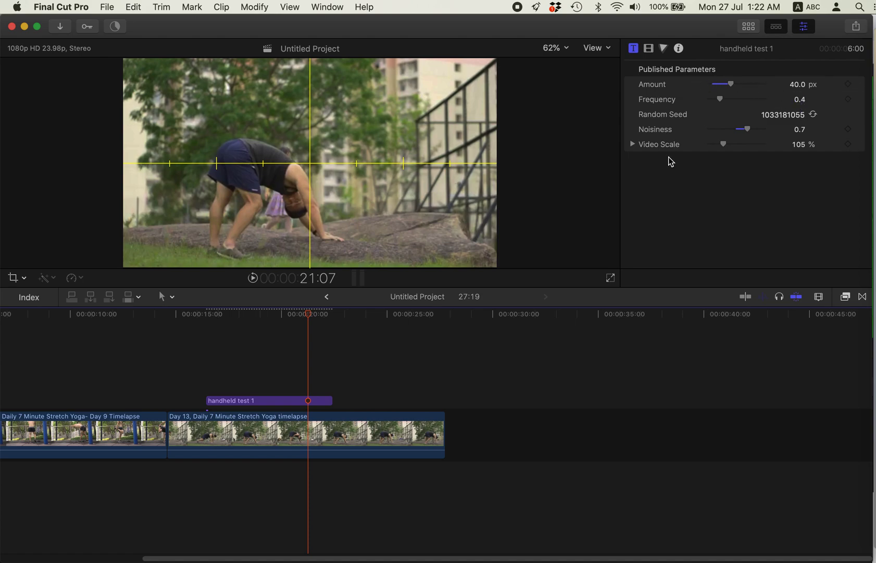